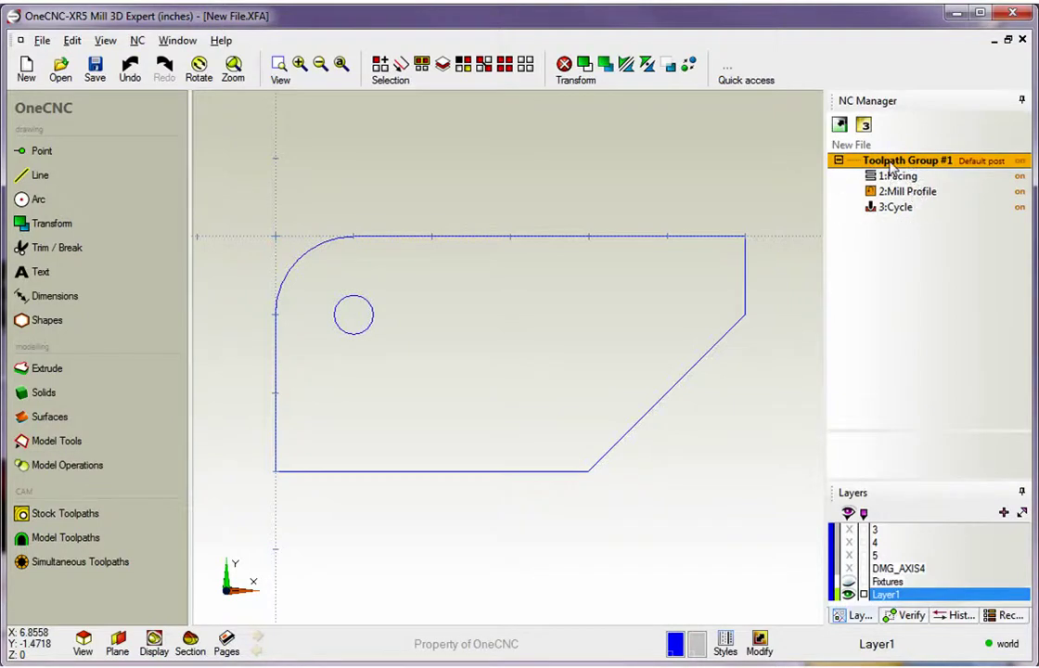
# Open the solid verification setup for Toolpath Group #1 and apply an automatic stock offset of 0.2
pyautogui.rightClick(902, 163)
pyautogui.click(926, 217)
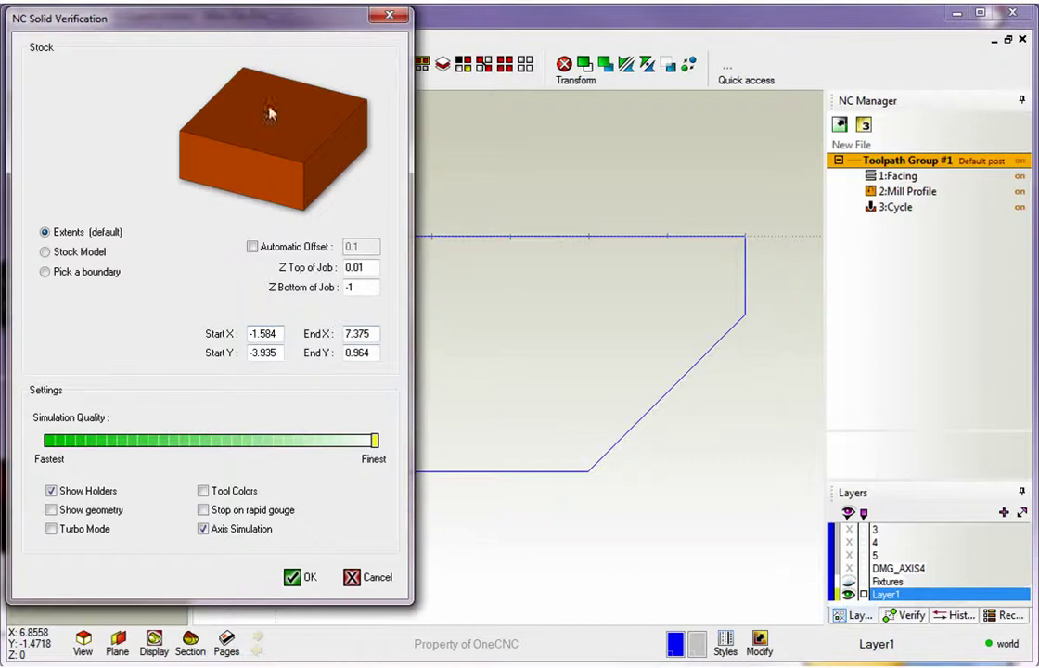
pyautogui.moveTo(373, 265); pyautogui.dragTo(370, 289)
pyautogui.click(364, 269)
pyautogui.click(253, 247)
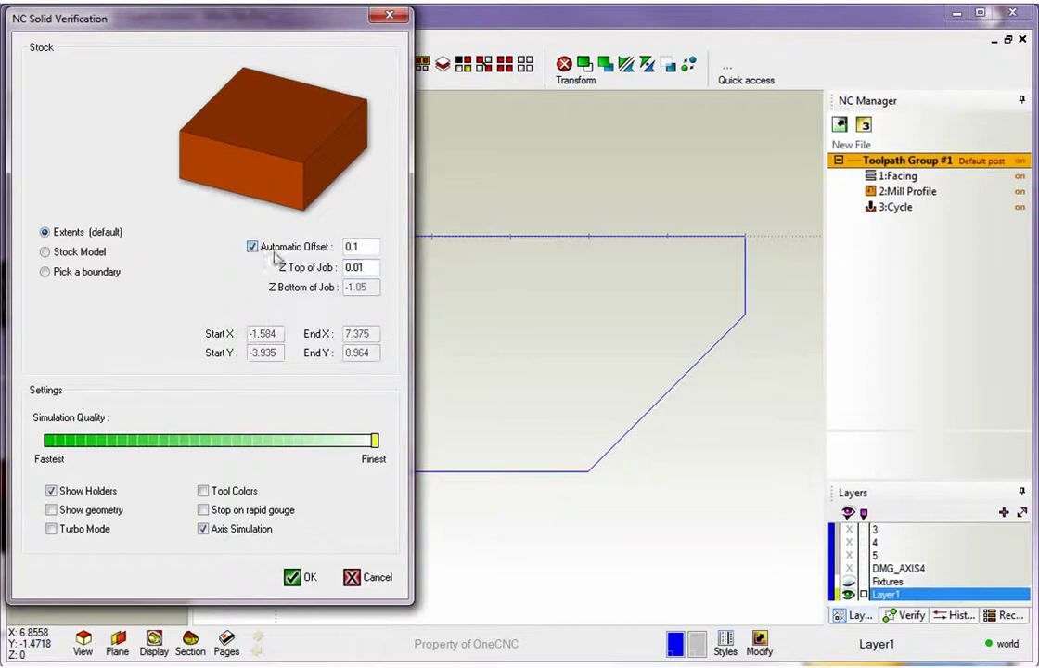
pyautogui.doubleClick(358, 247)
pyautogui.write('.2')
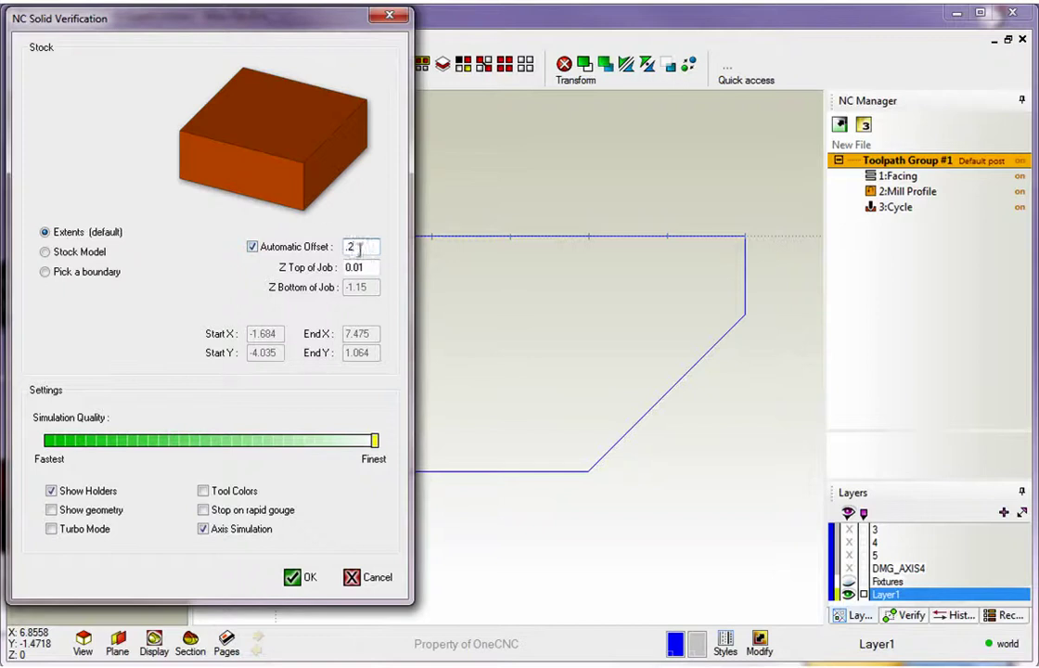
# Turn off the automatic stock offset, set Z Bottom of Job to -1, and run the simulation
pyautogui.click(253, 247)
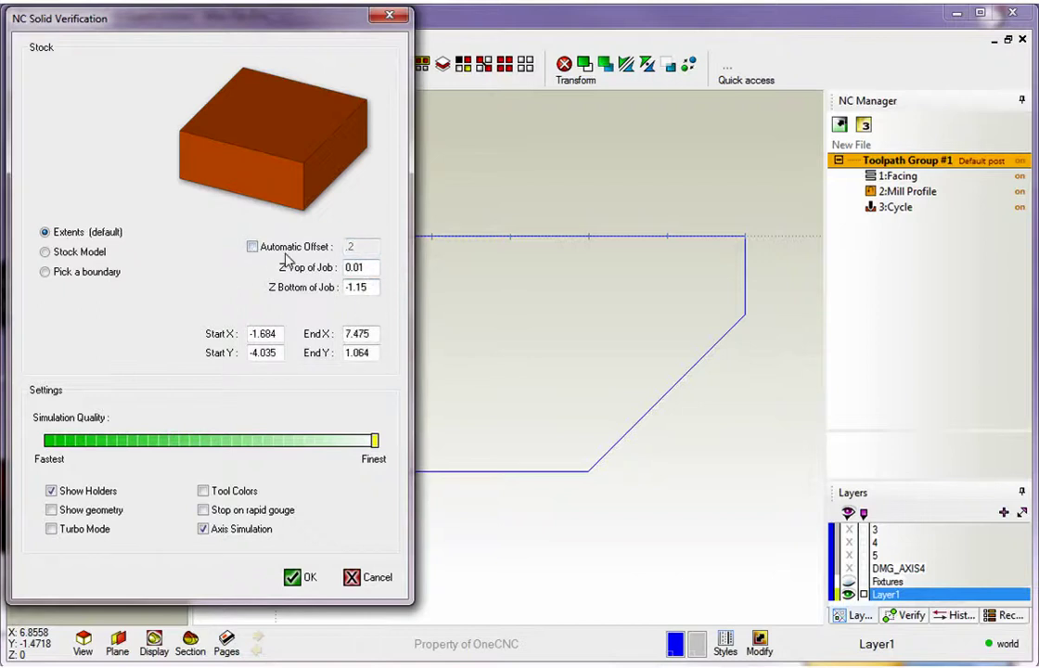
pyautogui.click(255, 248)
pyautogui.click(254, 248)
pyautogui.doubleClick(371, 292)
pyautogui.click(294, 579)
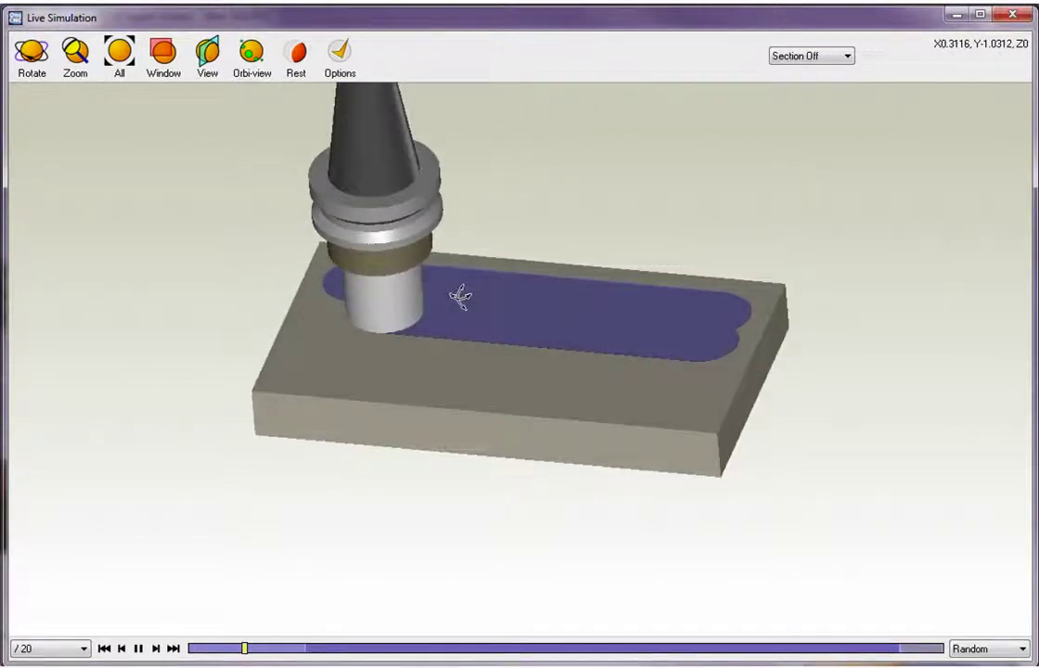
# Watch the facing and profile cuts in the live simulation from several angles, switching Orbi-view on and off
pyautogui.moveTo(463, 295); pyautogui.dragTo(519, 295, button='middle')
pyautogui.moveTo(520, 295); pyautogui.dragTo(167, 123)
pyautogui.click(86, 68)
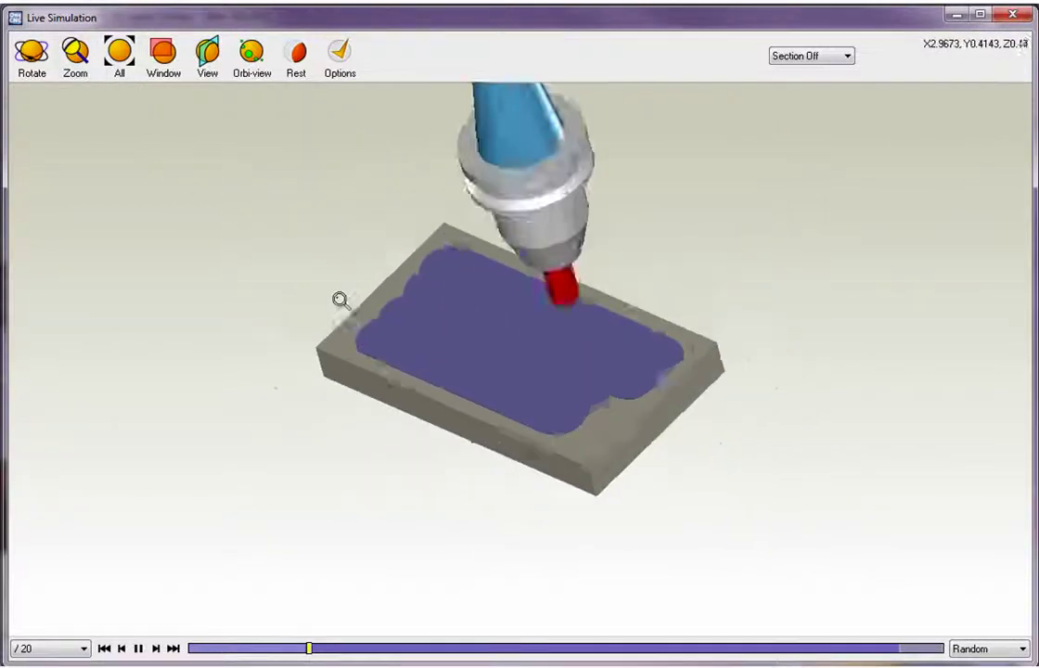
pyautogui.moveTo(346, 321); pyautogui.dragTo(369, 257)
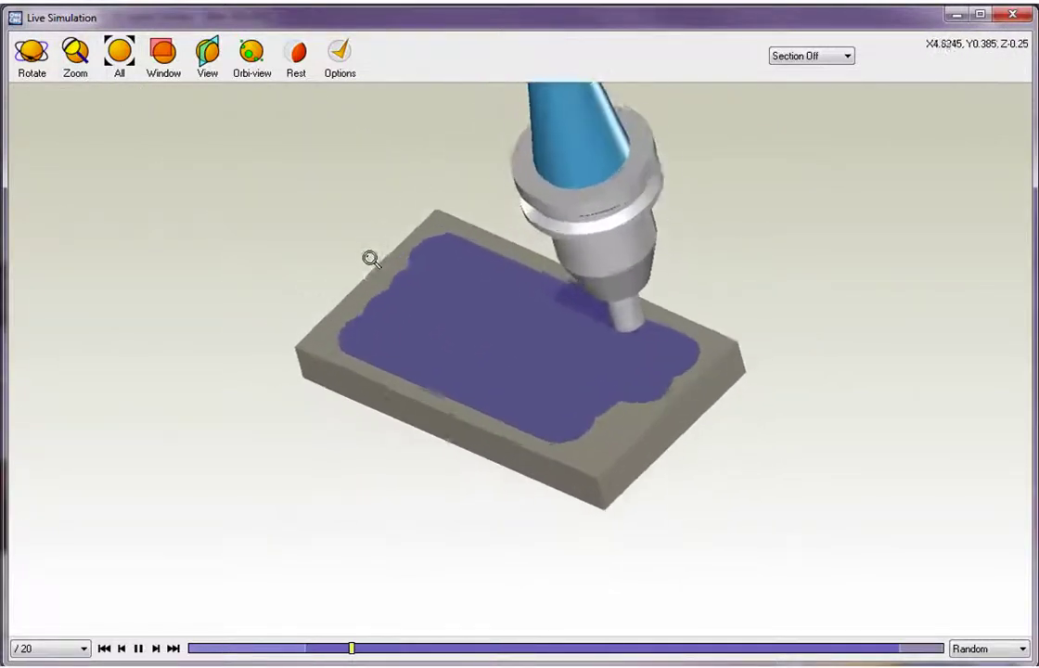
pyautogui.click(253, 61)
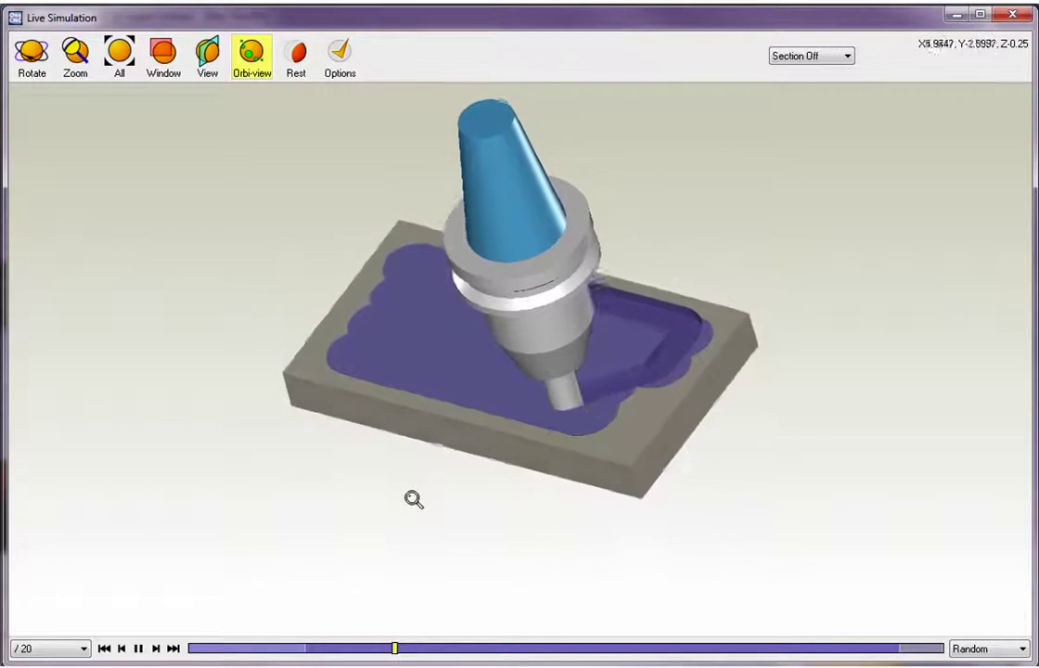
pyautogui.moveTo(422, 444)
pyautogui.mouseDown()
pyautogui.moveTo(436, 501)
pyautogui.moveTo(439, 453)
pyautogui.mouseUp()
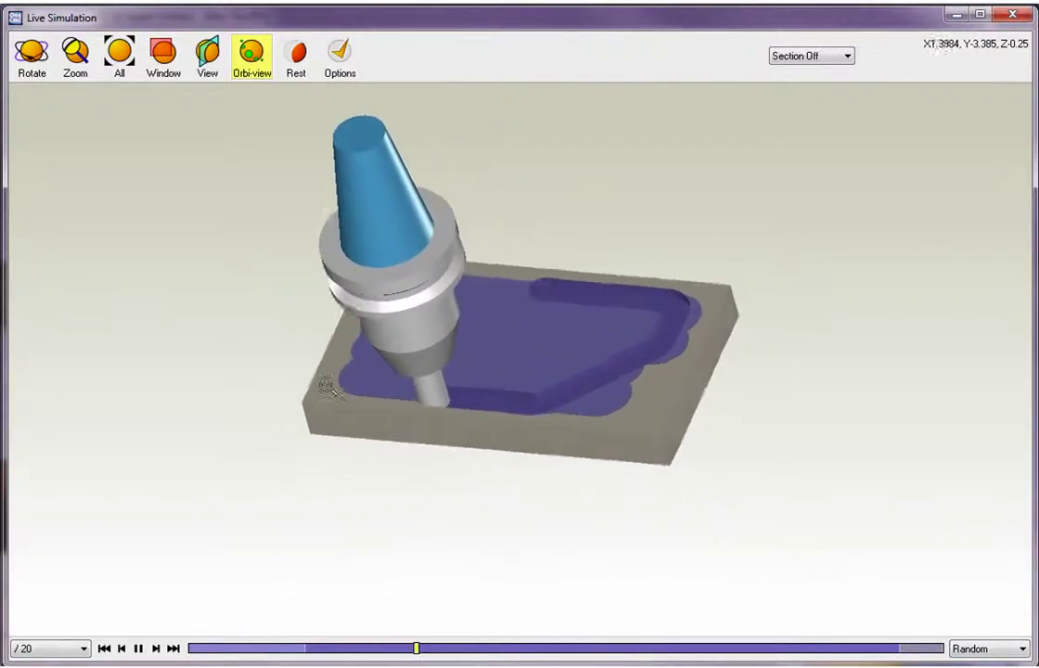
pyautogui.click(252, 69)
pyautogui.moveTo(496, 386); pyautogui.dragTo(533, 364)
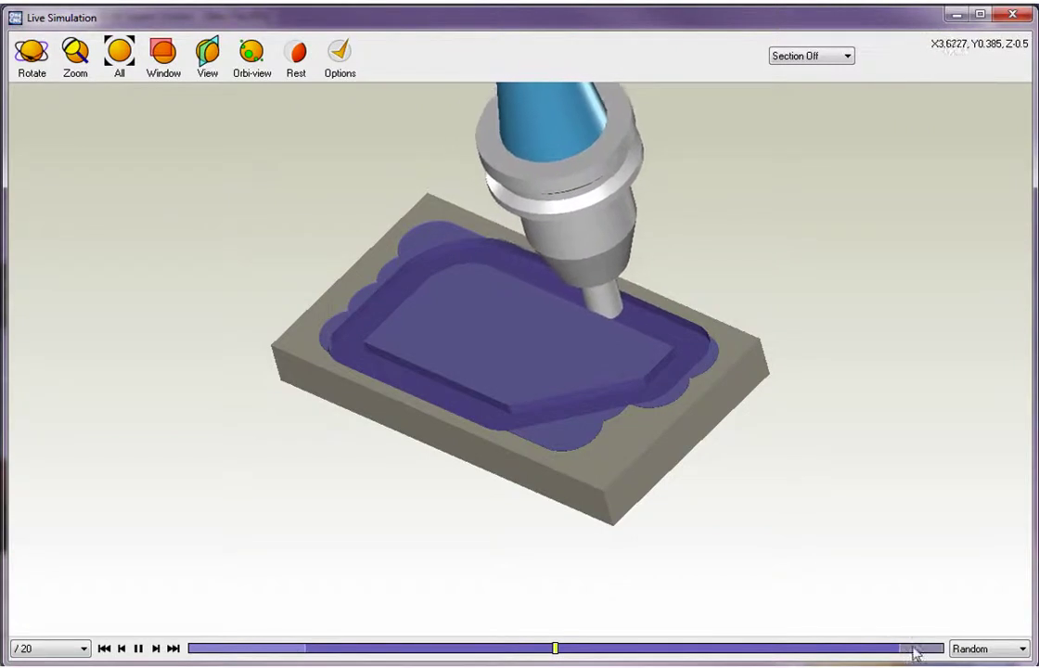
# Raise the simulation speed to x 2, inspect the finished cut from different angles, and close the simulation
pyautogui.click(82, 651)
pyautogui.click(55, 665)
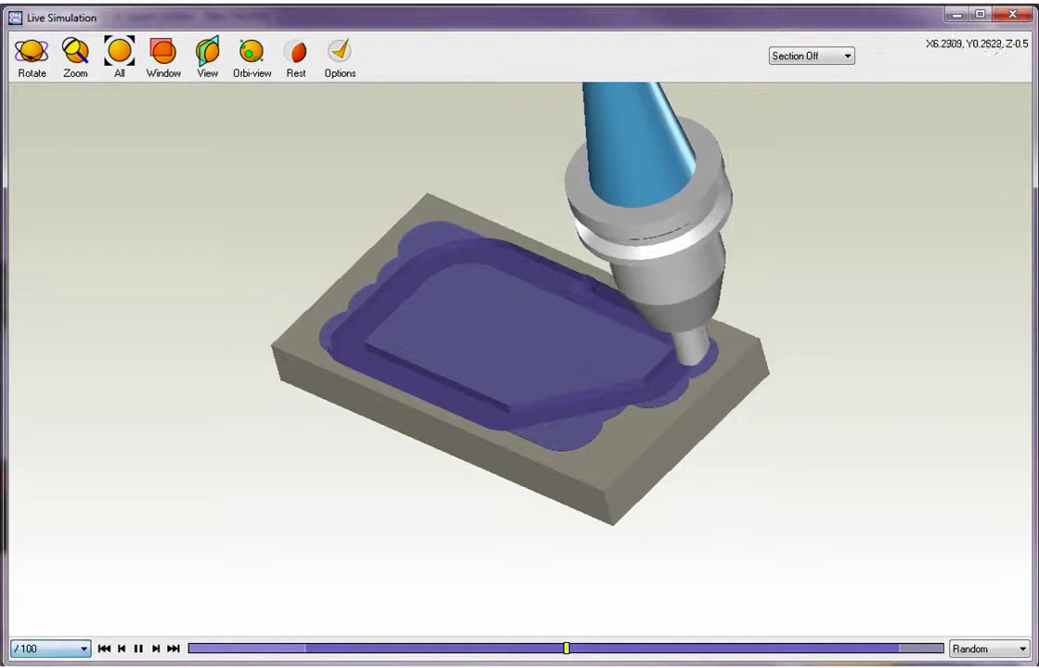
pyautogui.click(84, 654)
pyautogui.click(51, 665)
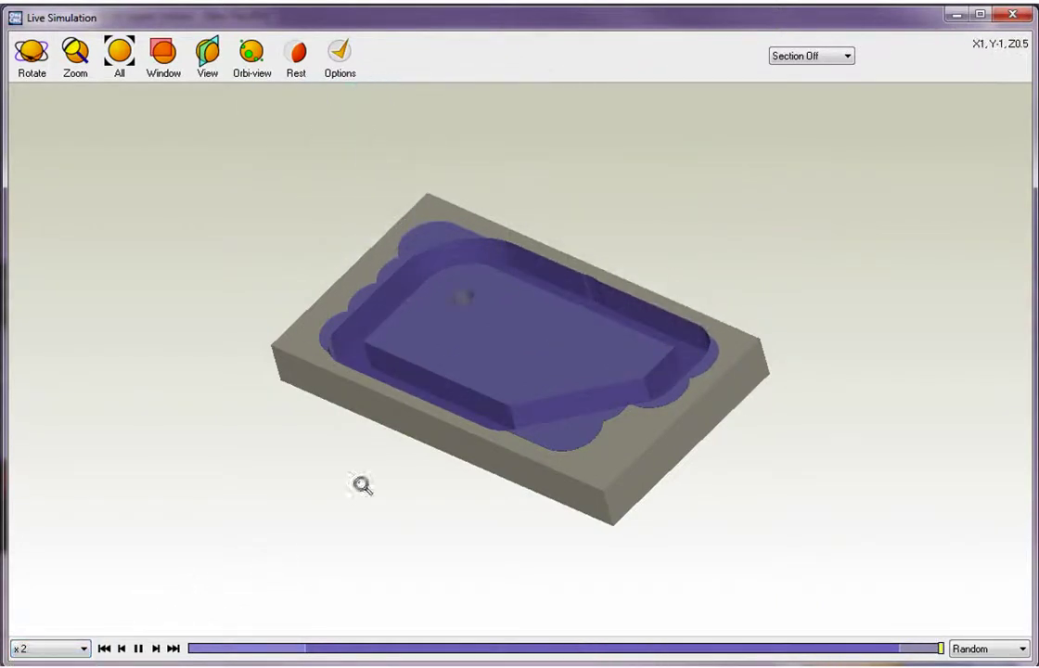
pyautogui.moveTo(454, 391)
pyautogui.mouseDown()
pyautogui.moveTo(456, 447)
pyautogui.moveTo(469, 399)
pyautogui.mouseUp()
pyautogui.moveTo(506, 355); pyautogui.dragTo(529, 425, button='middle')
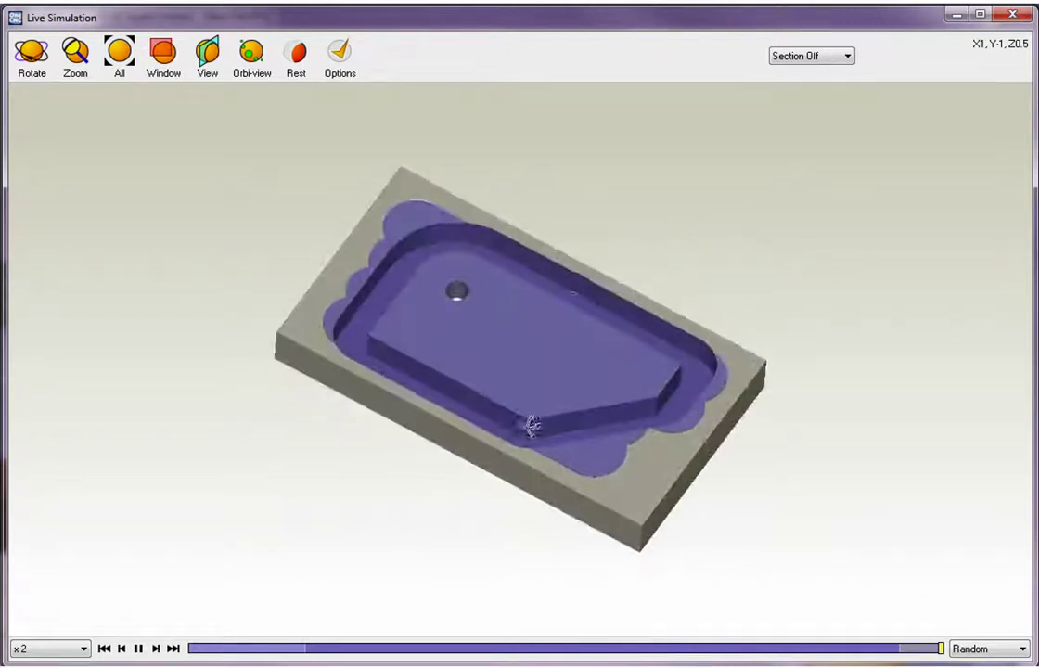
pyautogui.click(1015, 16)
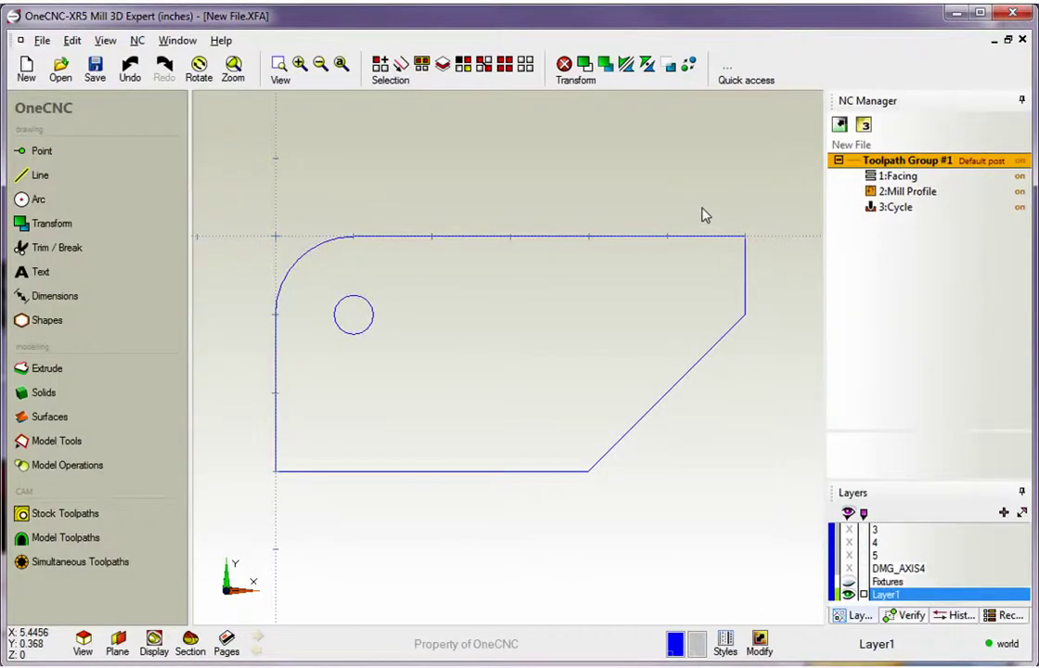
# Draw a rectangle with square corners around the whole part profile, leaving a small margin on every side
pyautogui.click(39, 177)
pyautogui.click(91, 176)
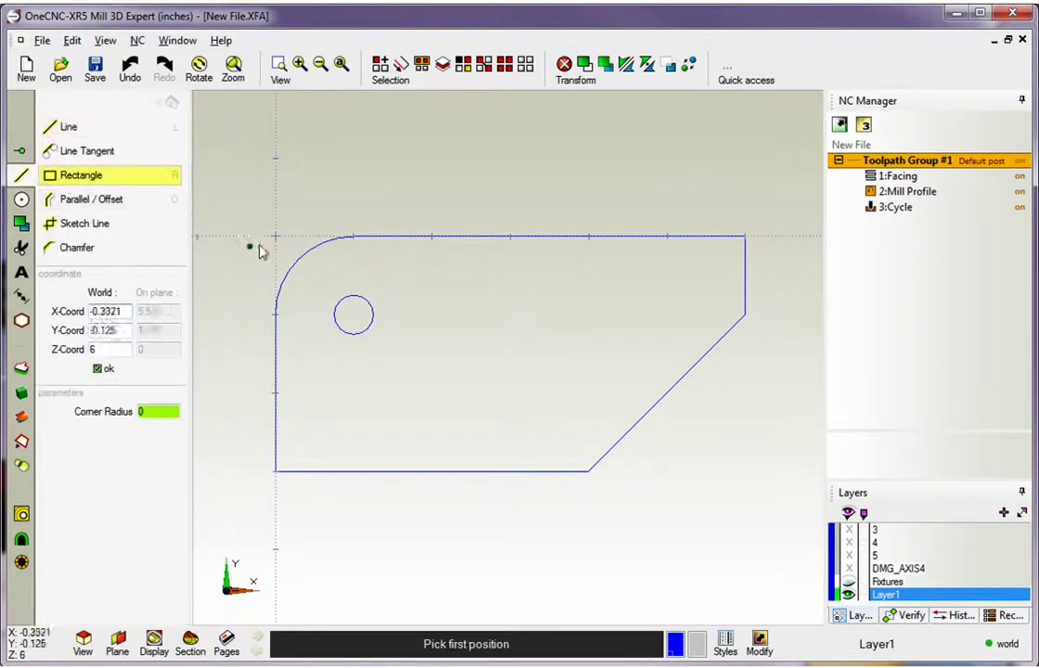
pyautogui.click(259, 217)
pyautogui.click(778, 490)
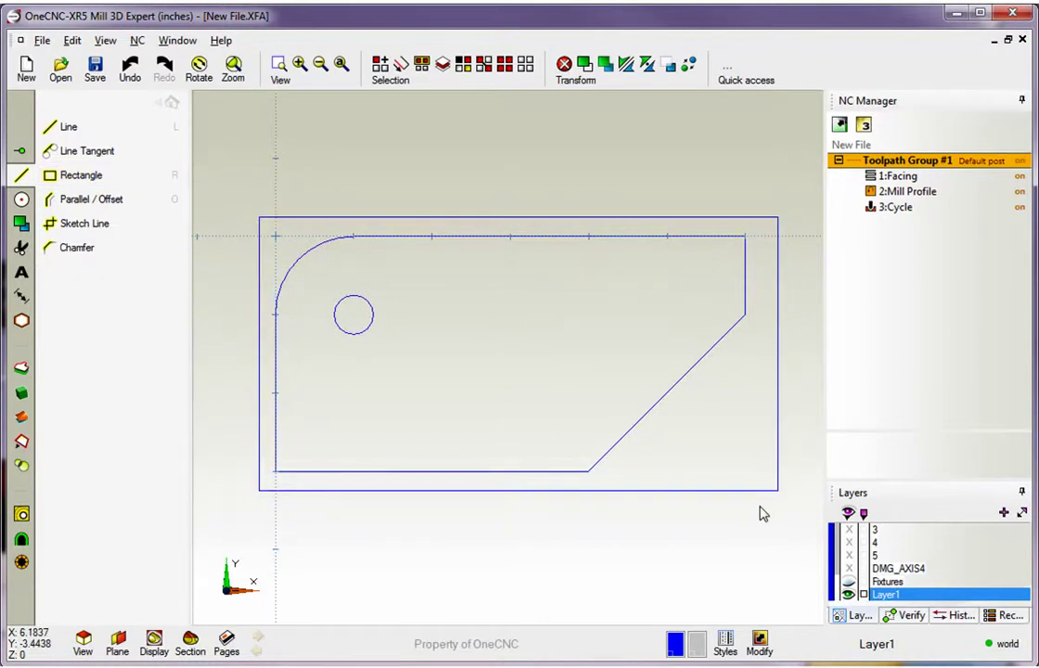
# Fillet the lower-right corner of the surrounding rectangle with a radius of 0.5
pyautogui.click(21, 199)
pyautogui.click(139, 127)
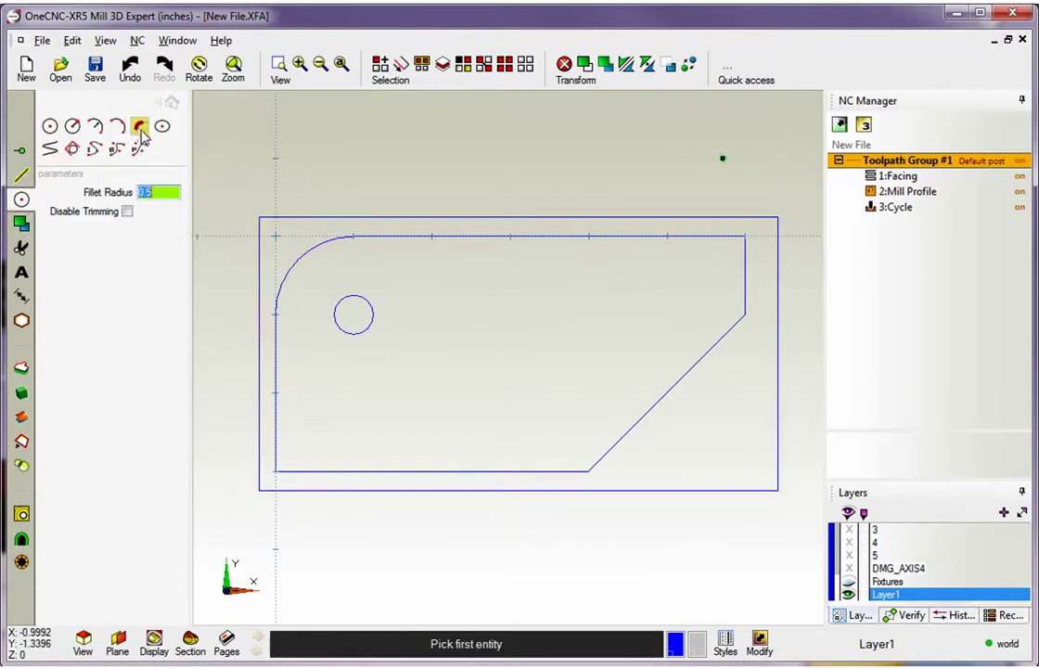
pyautogui.click(723, 493)
pyautogui.click(779, 457)
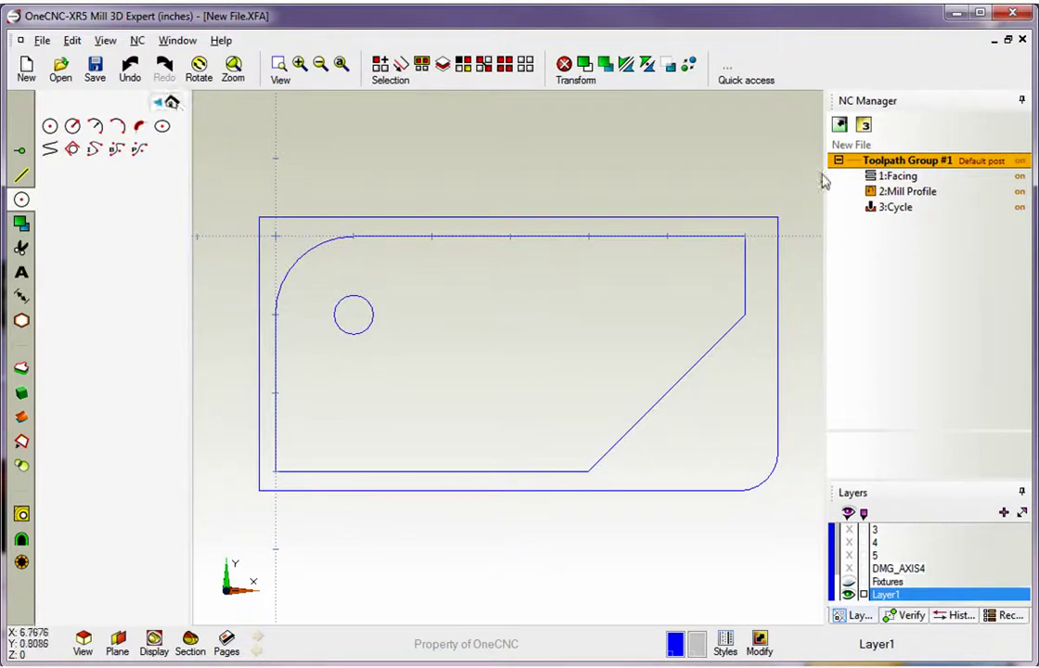
pyautogui.click(170, 102)
# Simulate Toolpath Group #1 with the stock defined by Pick a boundary, and inspect the machined result
pyautogui.rightClick(903, 164)
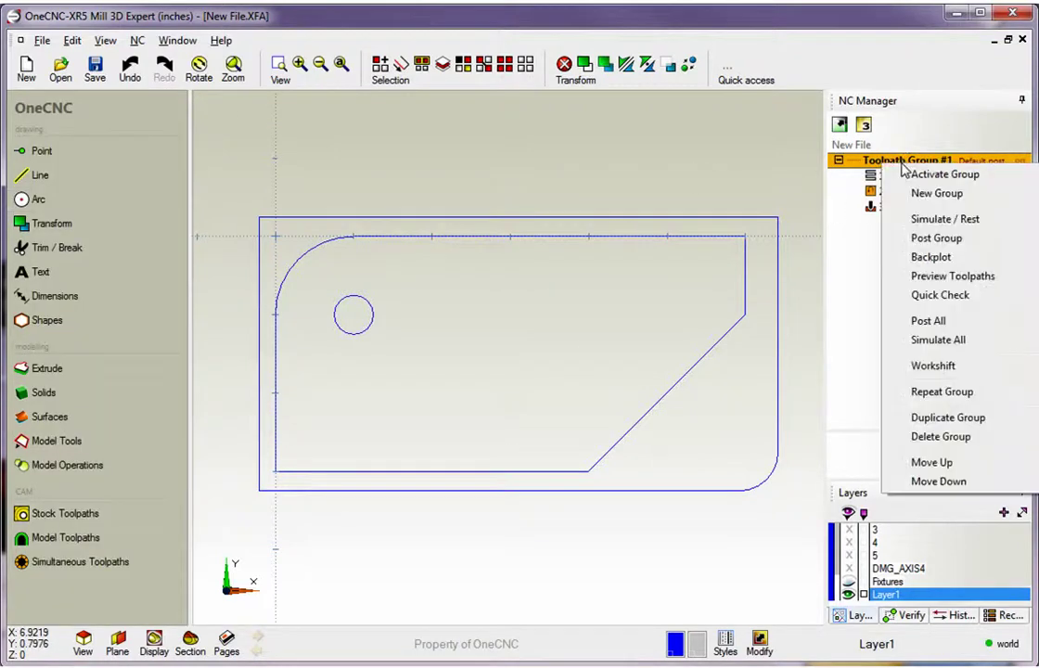
pyautogui.click(932, 229)
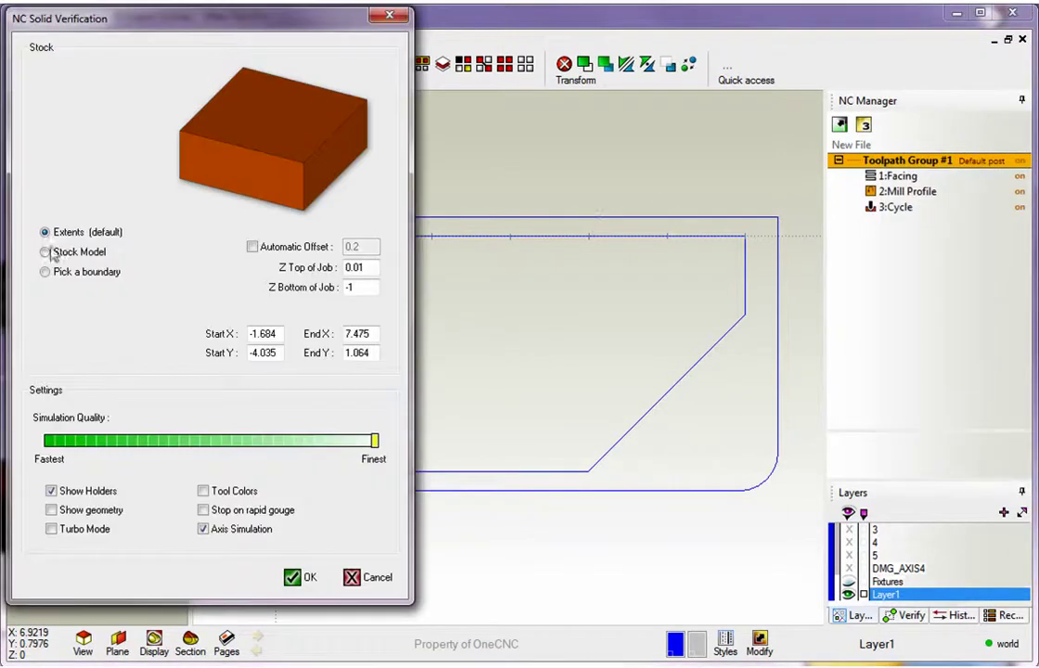
pyautogui.click(46, 275)
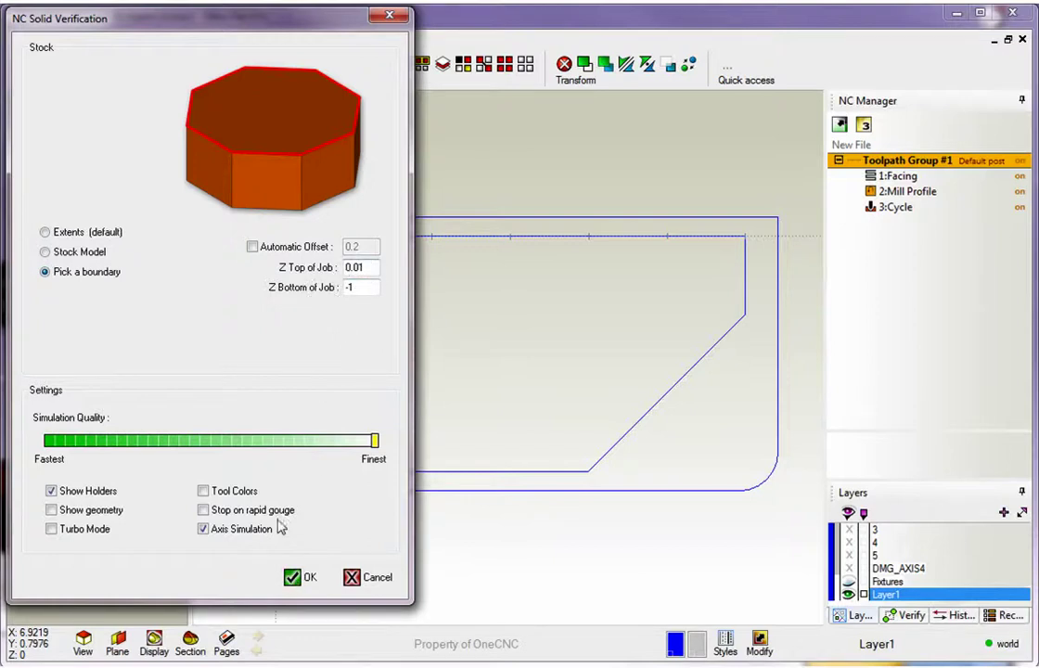
pyautogui.click(293, 579)
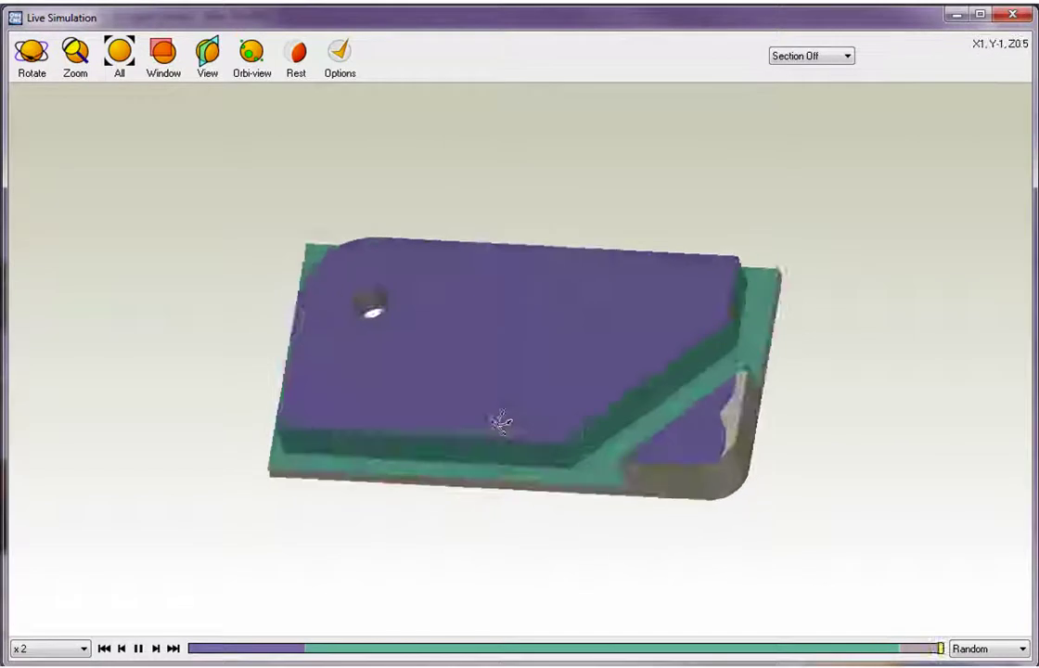
pyautogui.moveTo(502, 422); pyautogui.dragTo(543, 432)
pyautogui.click(1013, 15)
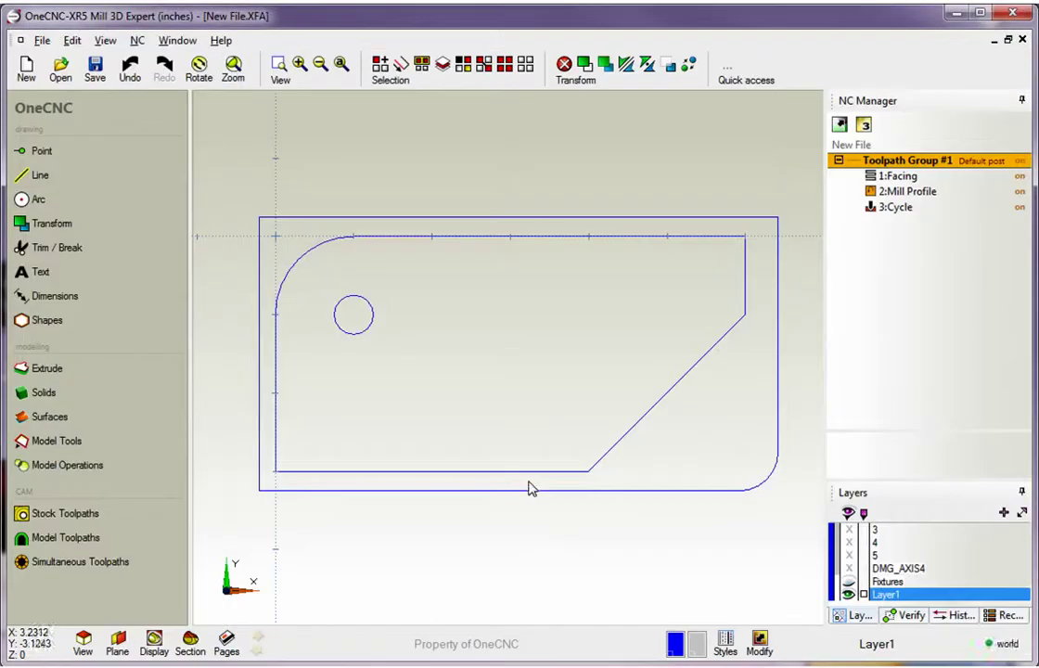
# Review the Stock Model option in the group's solid verification setup without running the simulation
pyautogui.rightClick(877, 165)
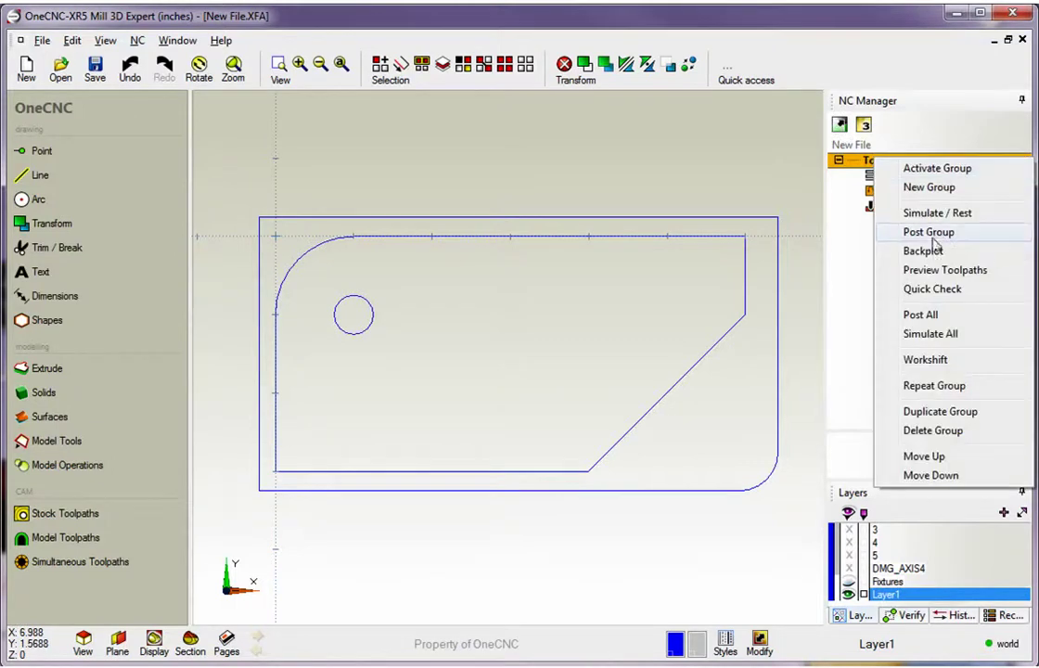
pyautogui.click(914, 214)
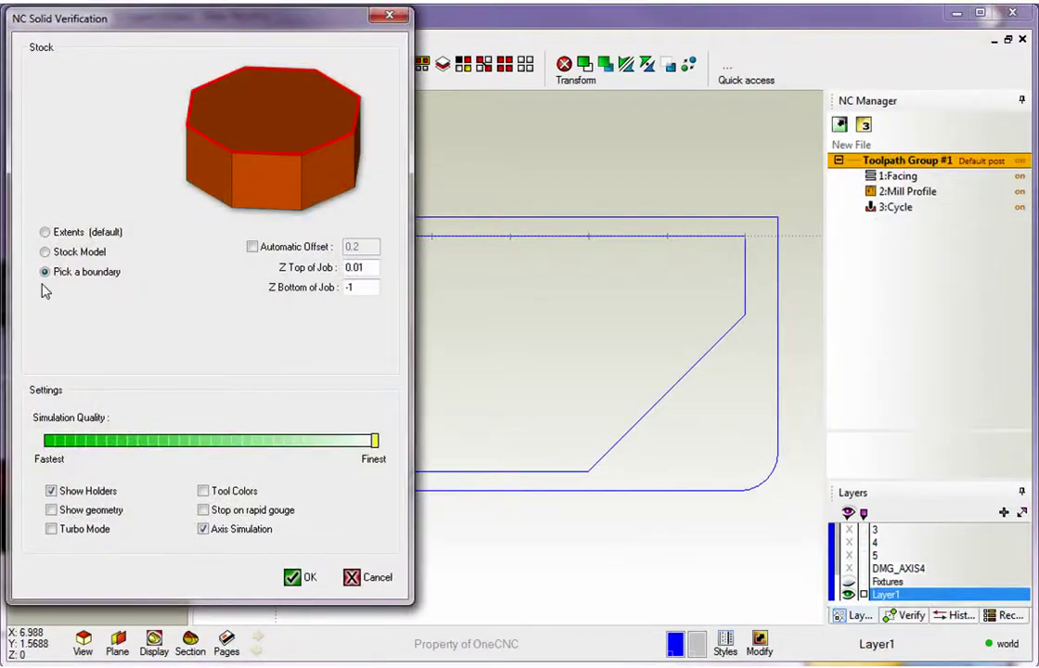
pyautogui.click(45, 253)
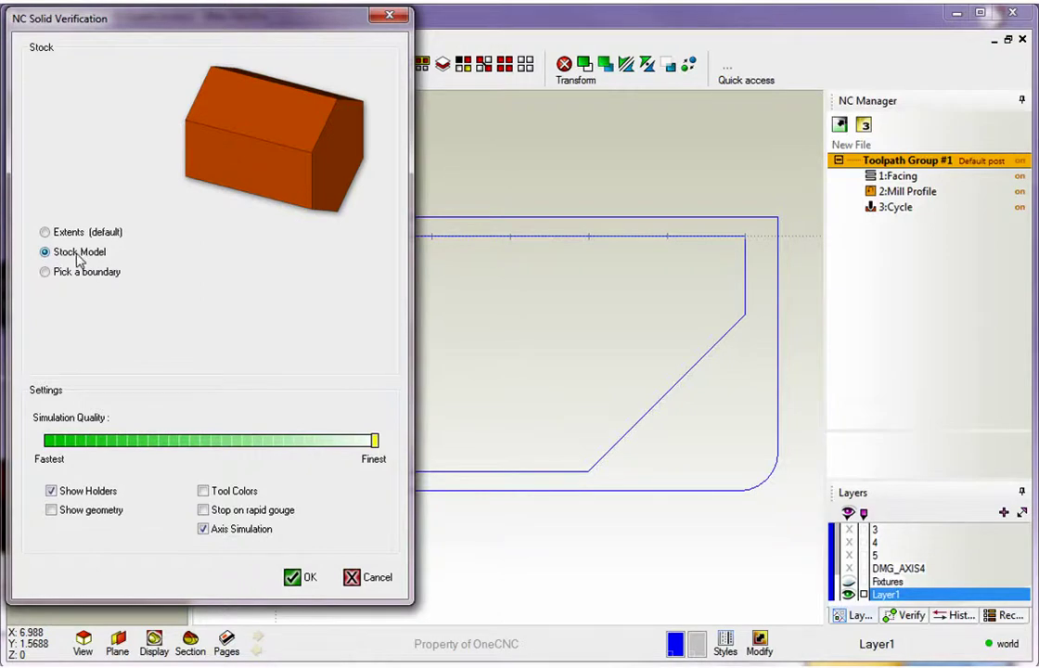
pyautogui.click(354, 578)
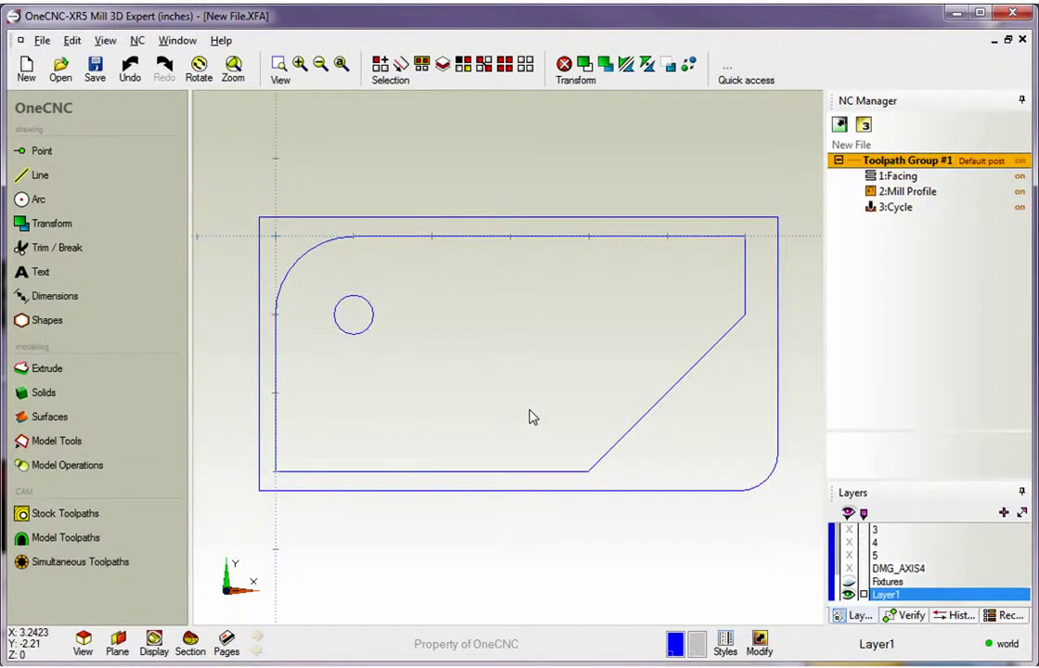
# Undo the corner fillet and the rectangle drawn around the part
pyautogui.hotkey('ctrl', 'z')
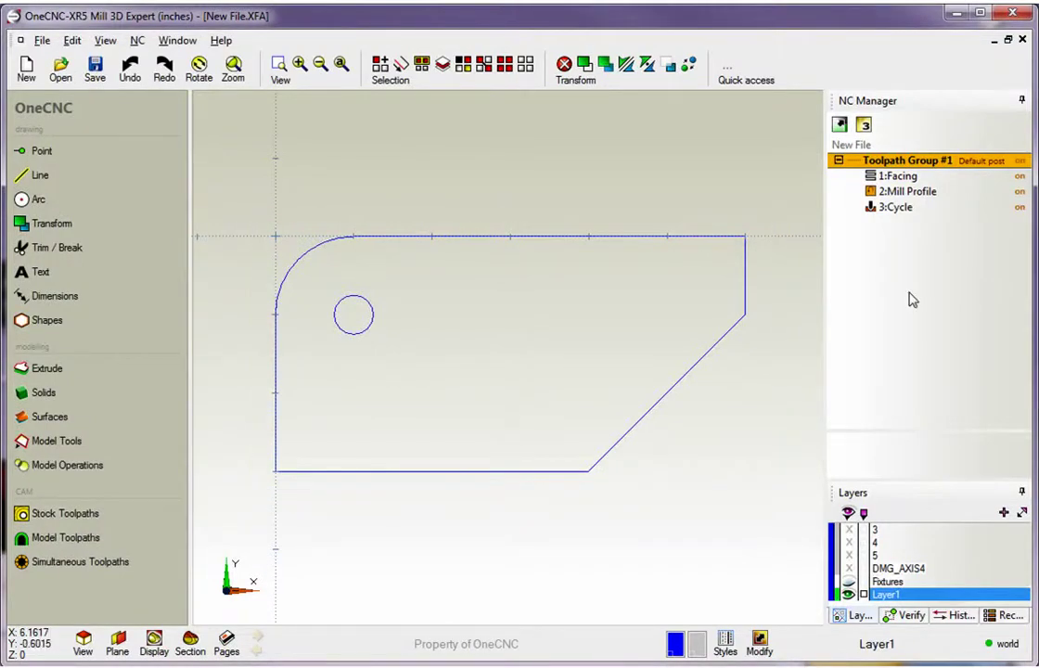
# Preview the toolpaths of Toolpath Group #1 and view them at an angle
pyautogui.rightClick(907, 167)
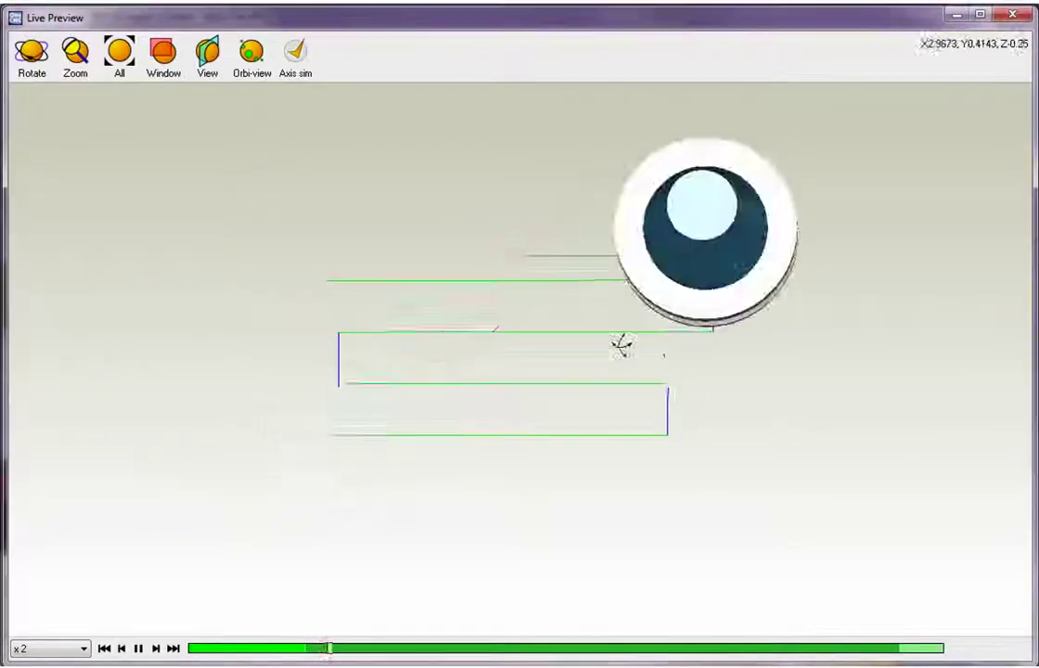
pyautogui.moveTo(617, 276); pyautogui.dragTo(675, 277, button='middle')
pyautogui.moveTo(678, 282); pyautogui.dragTo(676, 273)
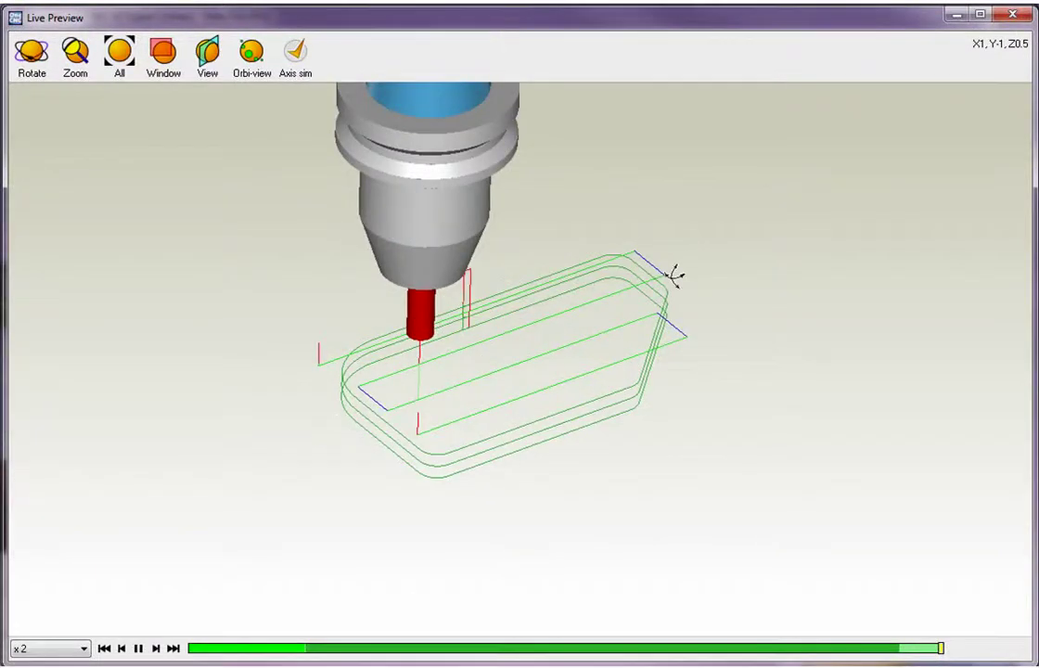
# Replay the toolpath preview from the start at /10 speed, examine the tool motion, and close the preview
pyautogui.click(104, 649)
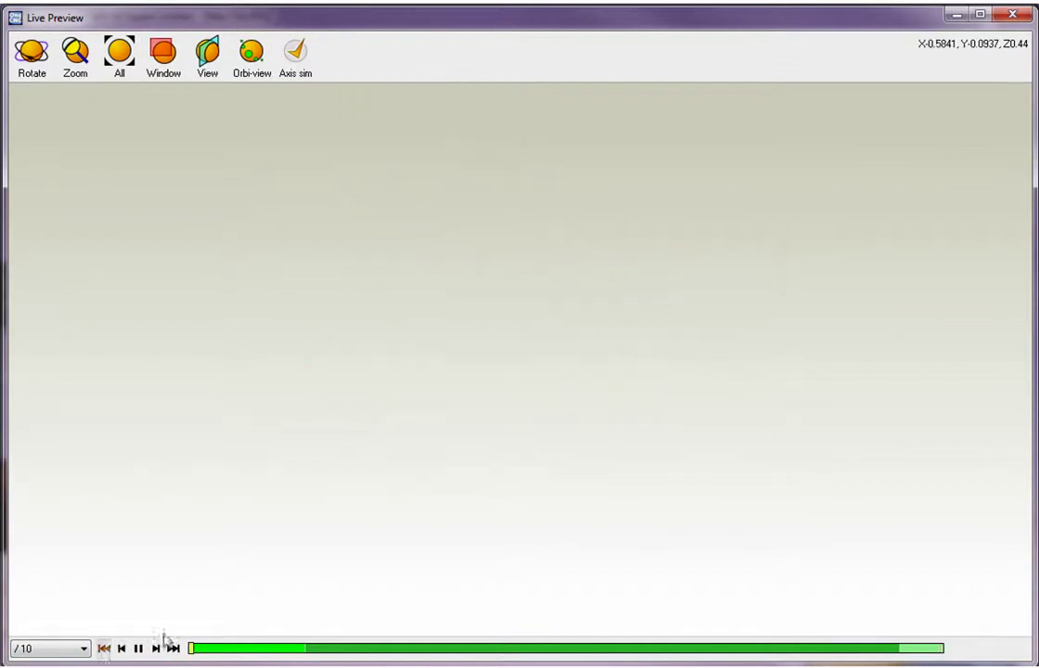
pyautogui.moveTo(485, 373)
pyautogui.mouseDown(button='middle')
pyautogui.moveTo(408, 373)
pyautogui.moveTo(385, 402)
pyautogui.mouseUp(button='middle')
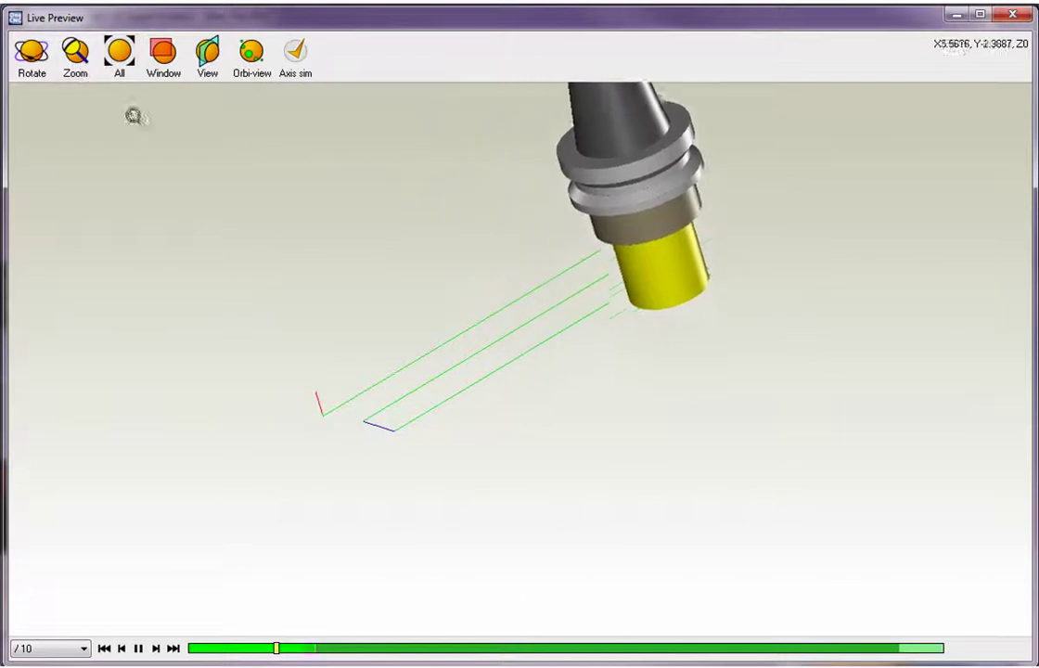
pyautogui.click(248, 63)
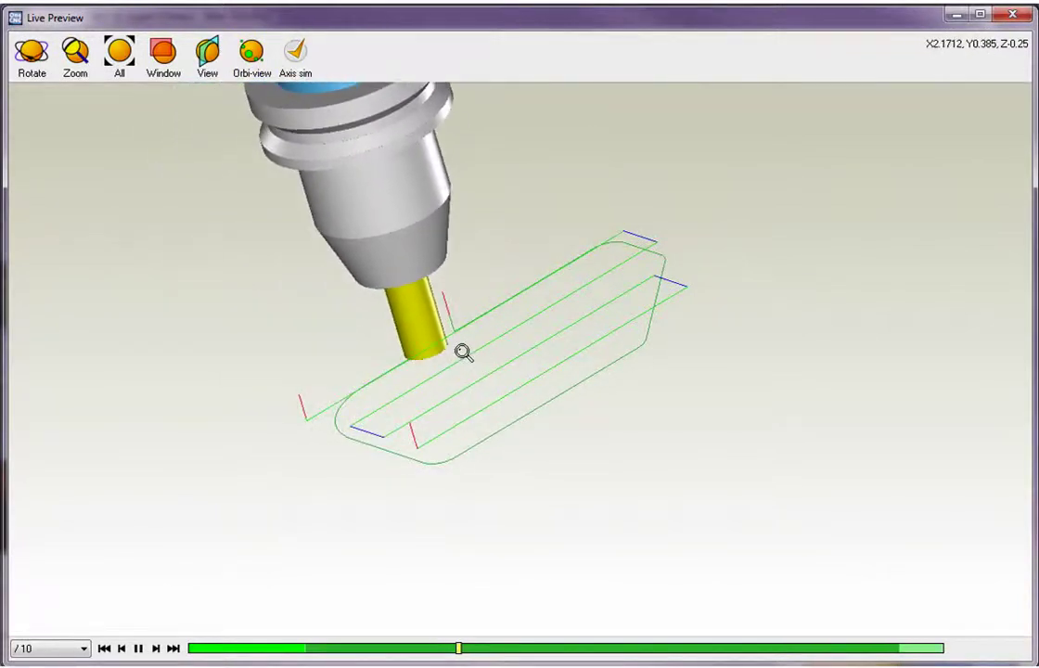
pyautogui.click(1013, 15)
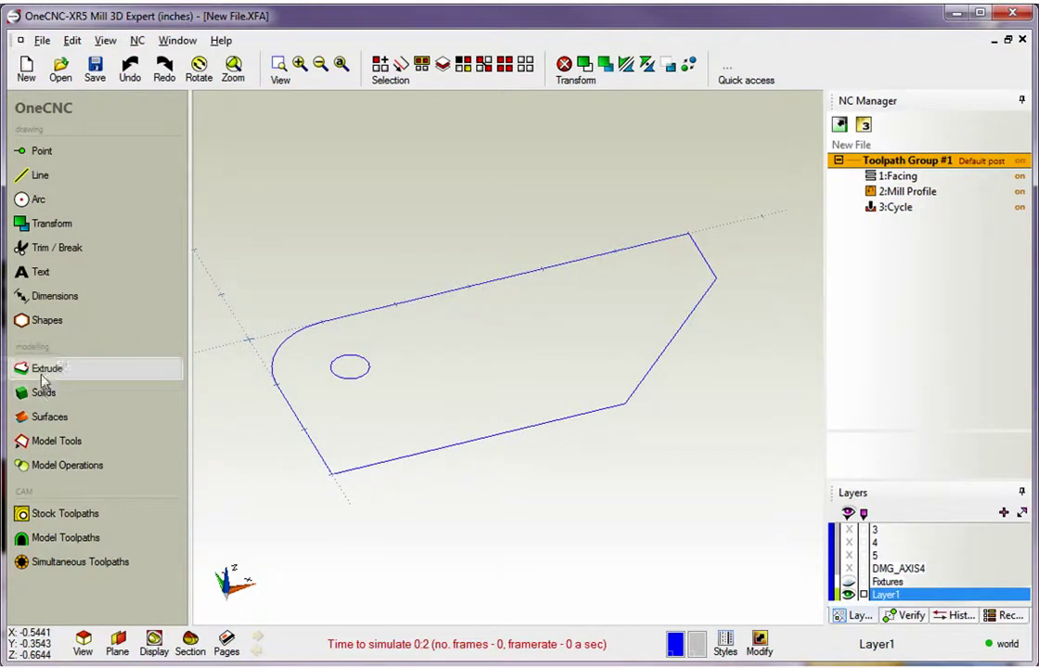
# Extrude the part outline and the hole circle as curves to a height of -1 to form a solid
pyautogui.click(41, 371)
pyautogui.click(93, 192)
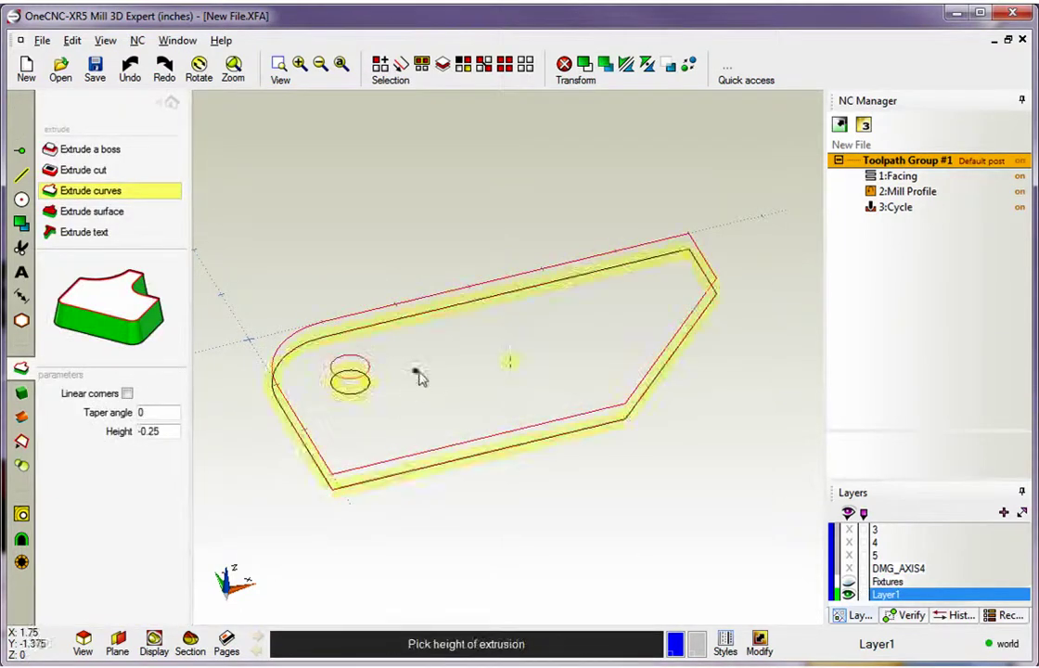
pyautogui.click(408, 425)
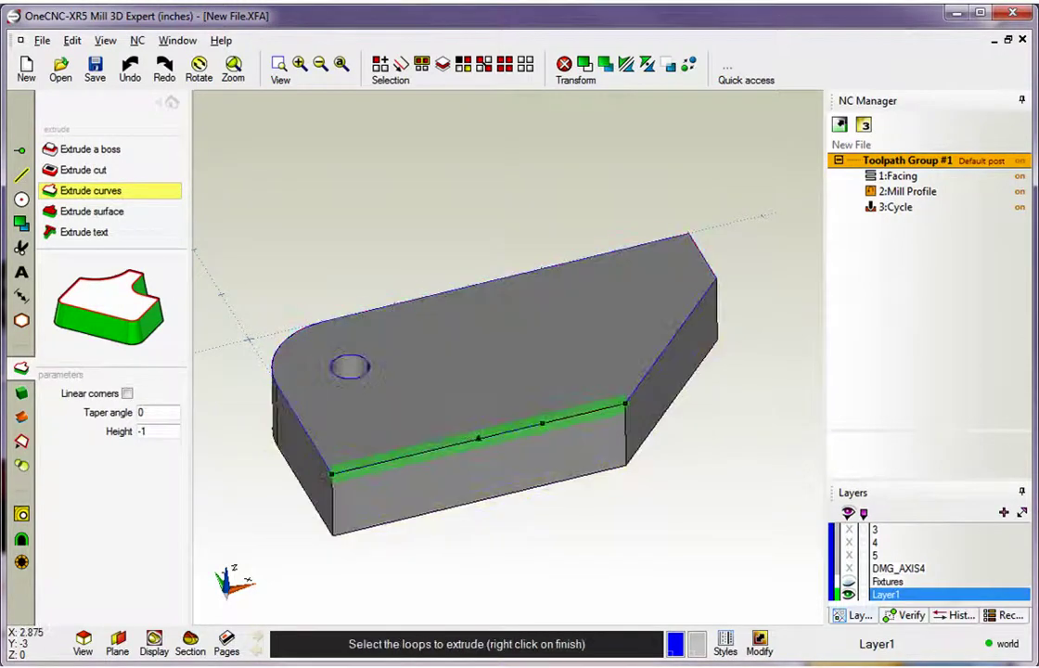
pyautogui.rightClick(522, 237)
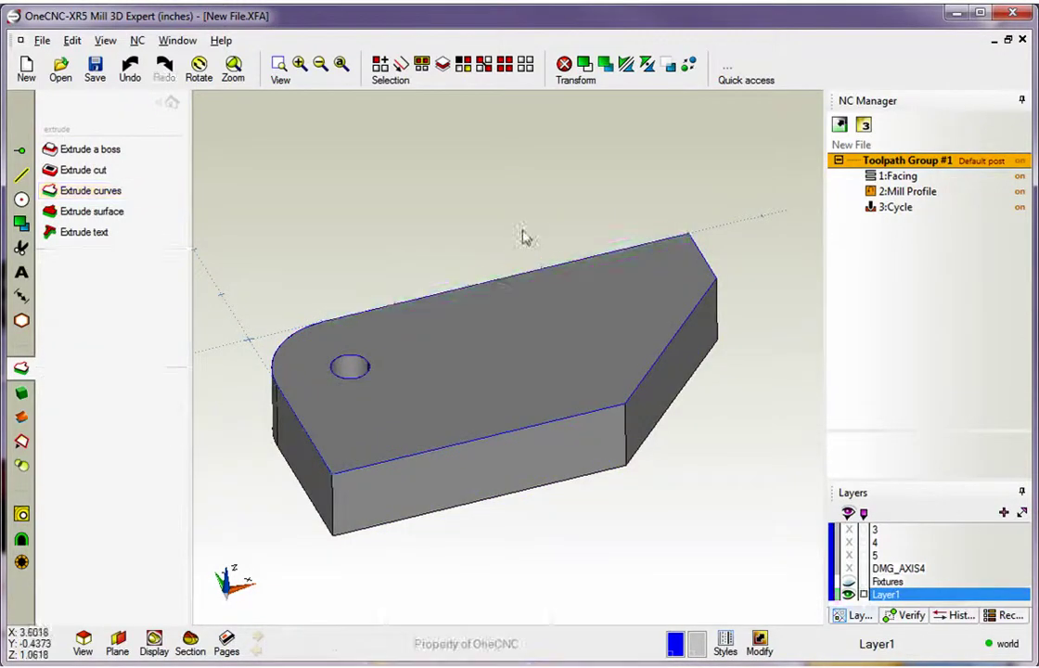
# Preview the toolpaths of Toolpath Group #1 against the extruded solid, examine the tool motion at an angle, and close the preview
pyautogui.rightClick(925, 164)
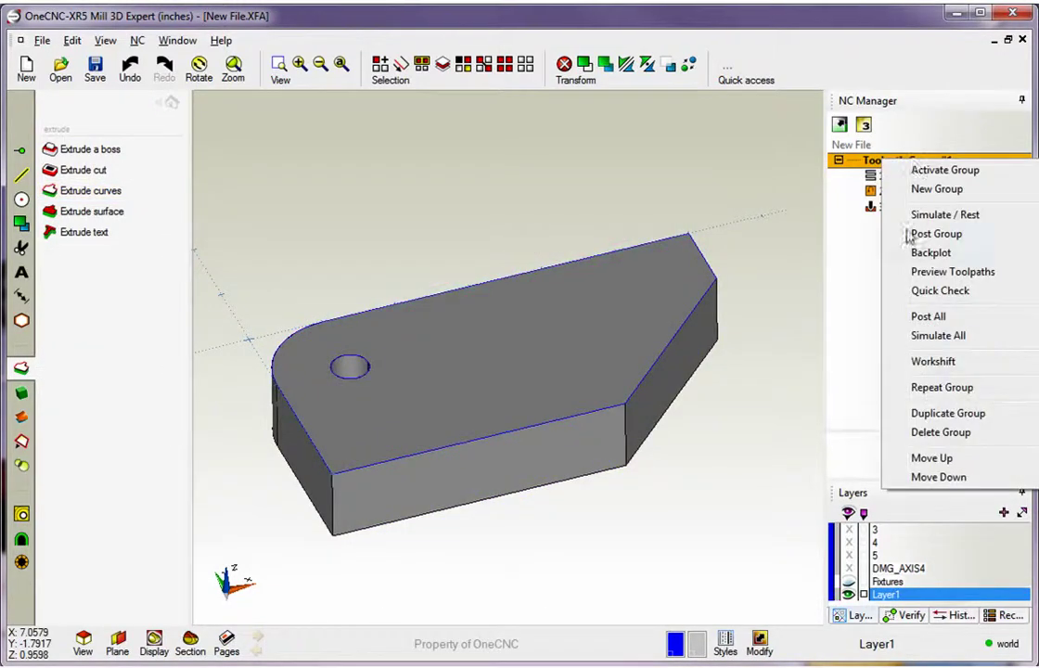
pyautogui.click(937, 272)
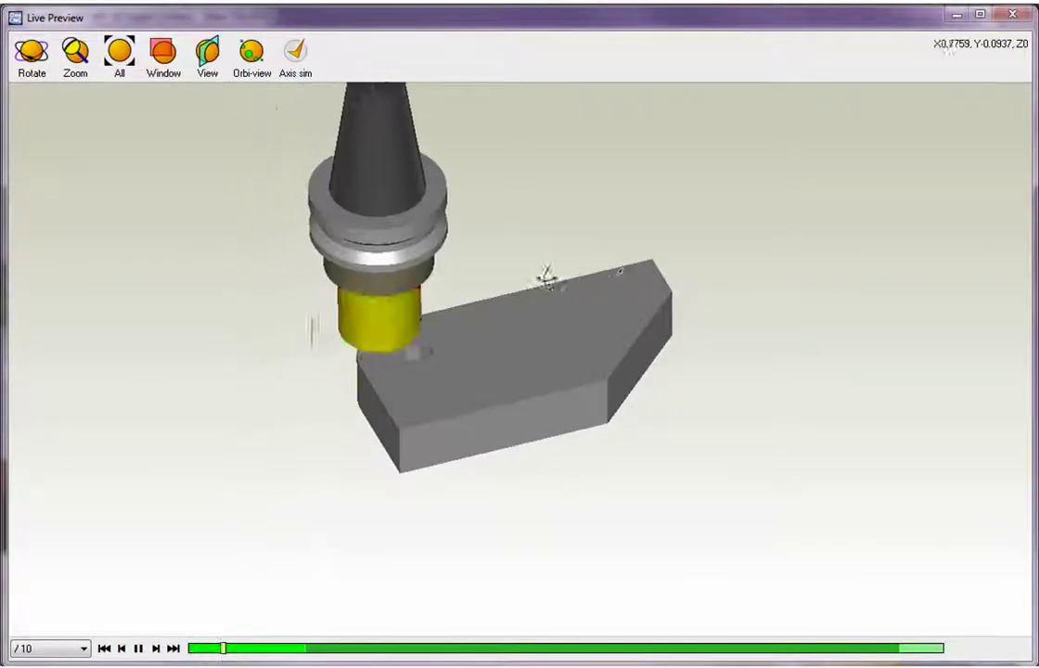
pyautogui.moveTo(594, 257); pyautogui.dragTo(552, 307)
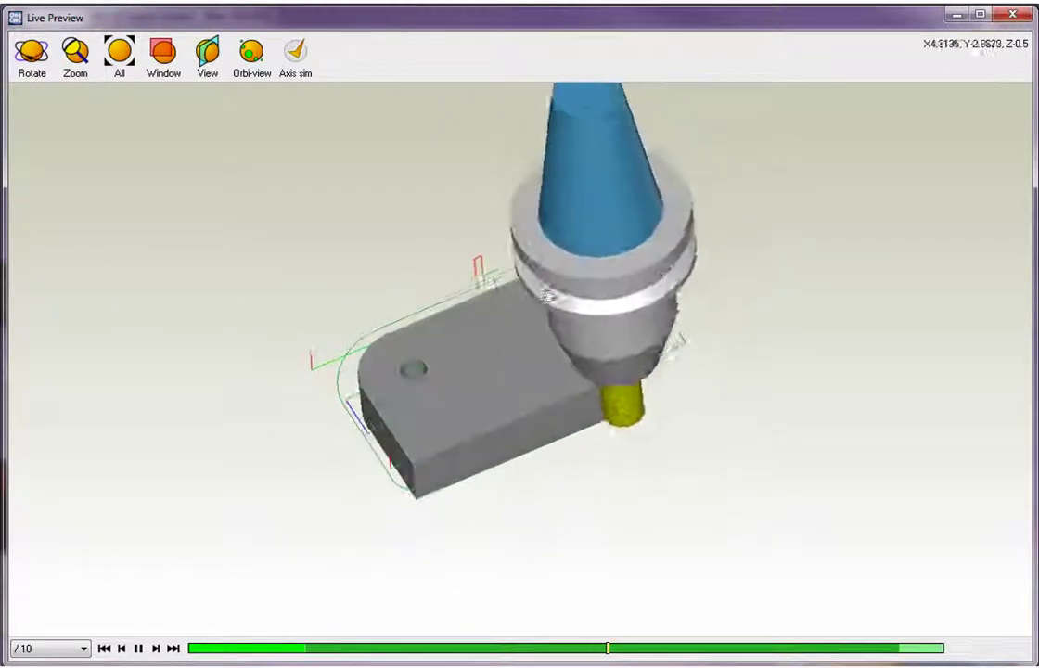
pyautogui.click(1014, 15)
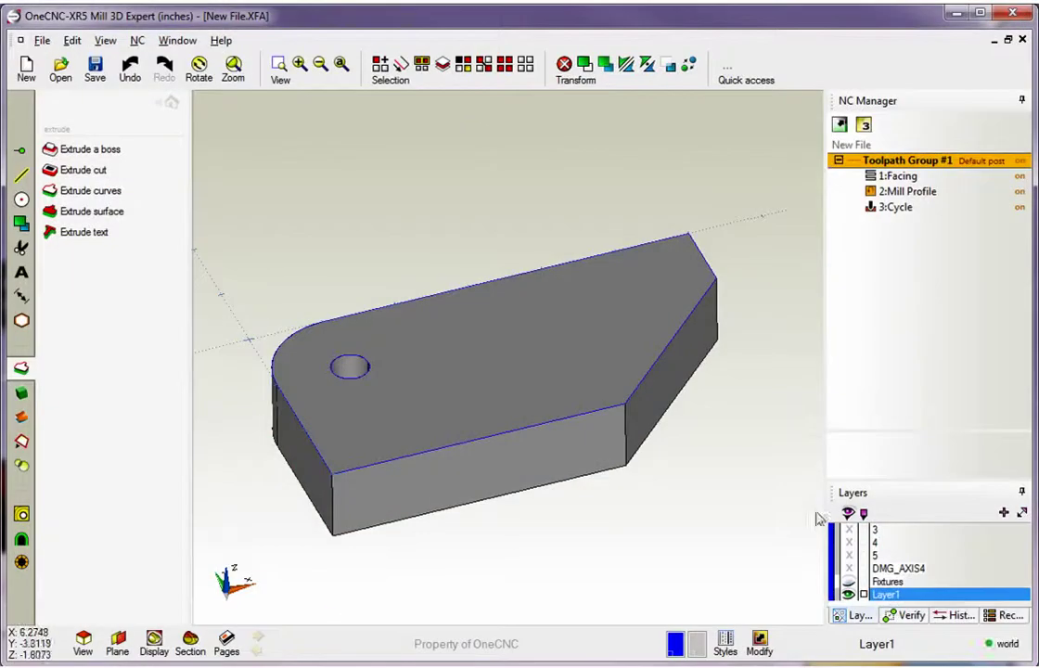
# Turn on the Fixtures layer to show the whole vise around the part
pyautogui.click(849, 582)
pyautogui.scroll(-3, 681, 475)
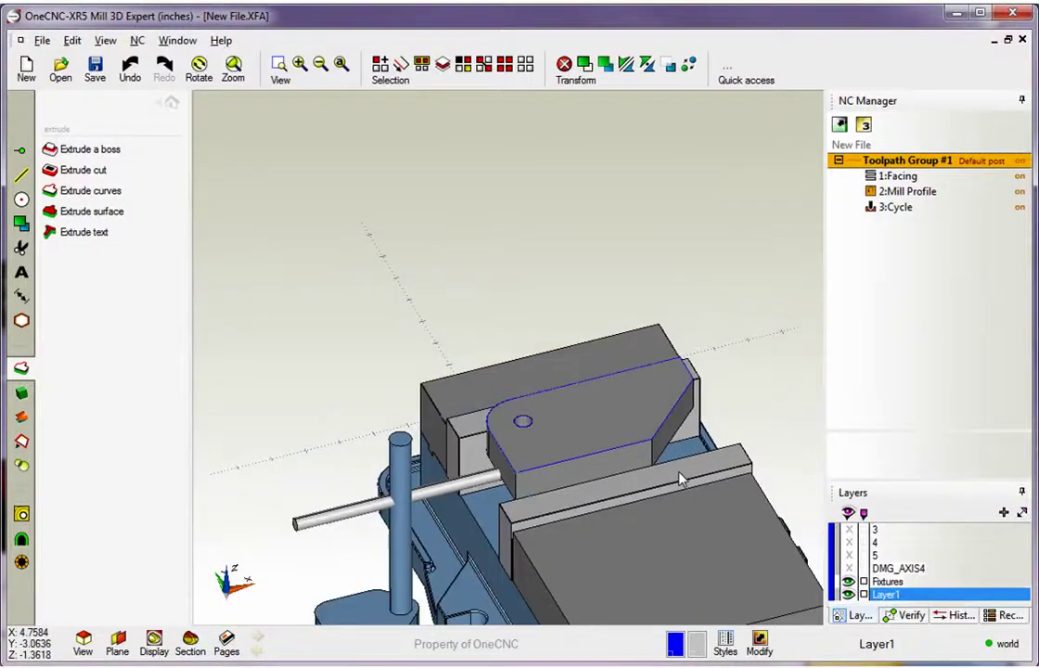
pyautogui.scroll(-1, 655, 458)
pyautogui.moveTo(655, 458); pyautogui.dragTo(572, 232, button='middle')
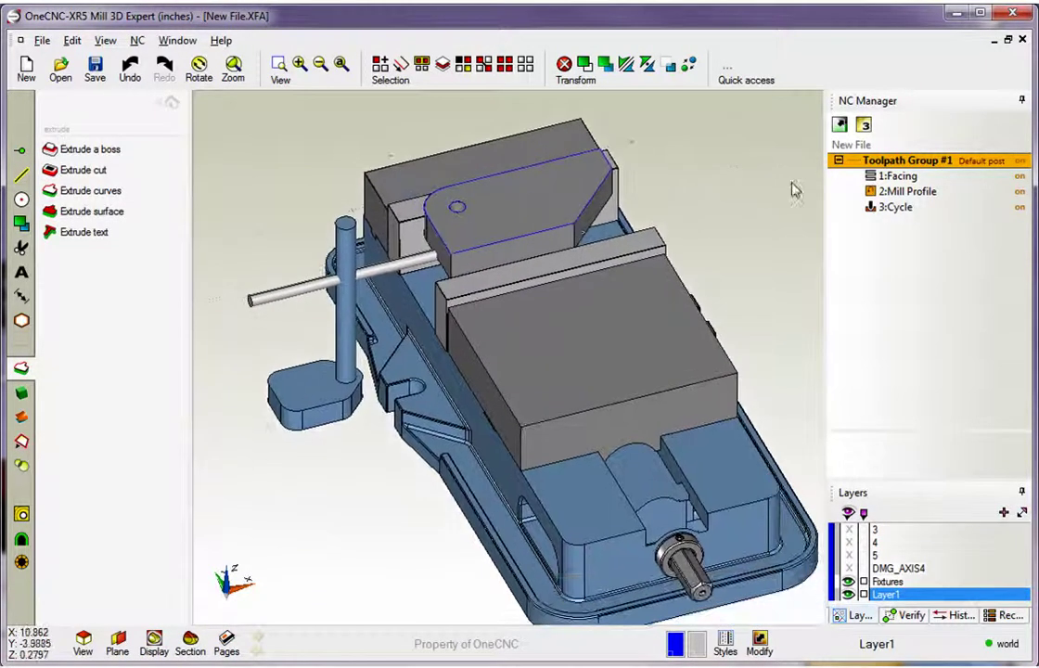
# Preview the toolpaths of Toolpath Group #1 with the vise shown, examine the tool motion around it, and close the preview
pyautogui.rightClick(891, 163)
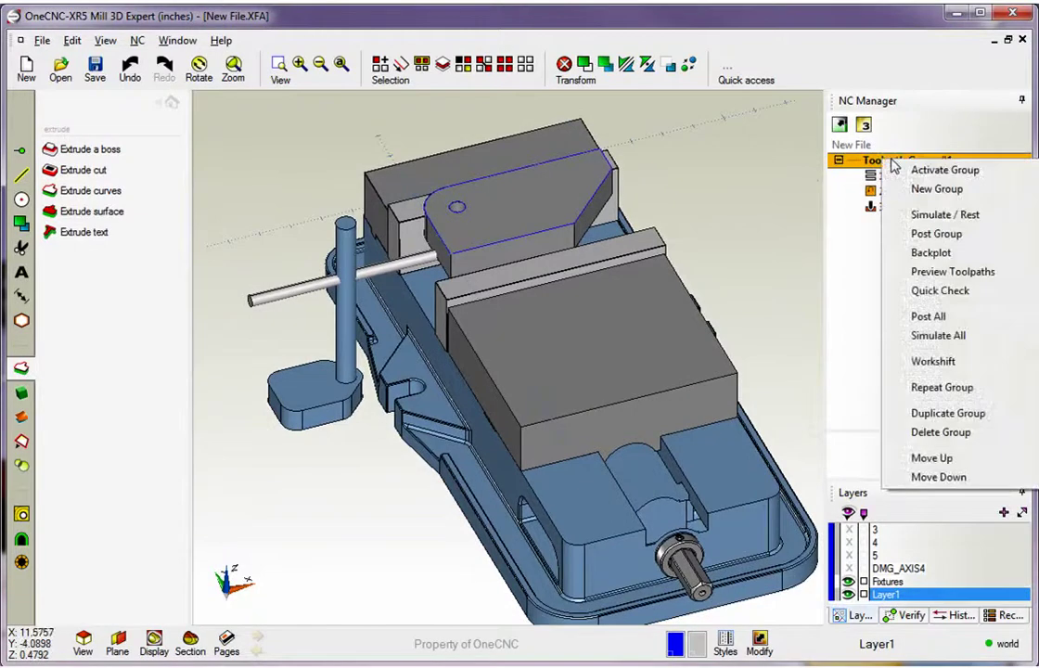
pyautogui.click(937, 275)
pyautogui.moveTo(583, 290); pyautogui.dragTo(651, 256, button='middle')
pyautogui.moveTo(652, 255); pyautogui.dragTo(598, 251)
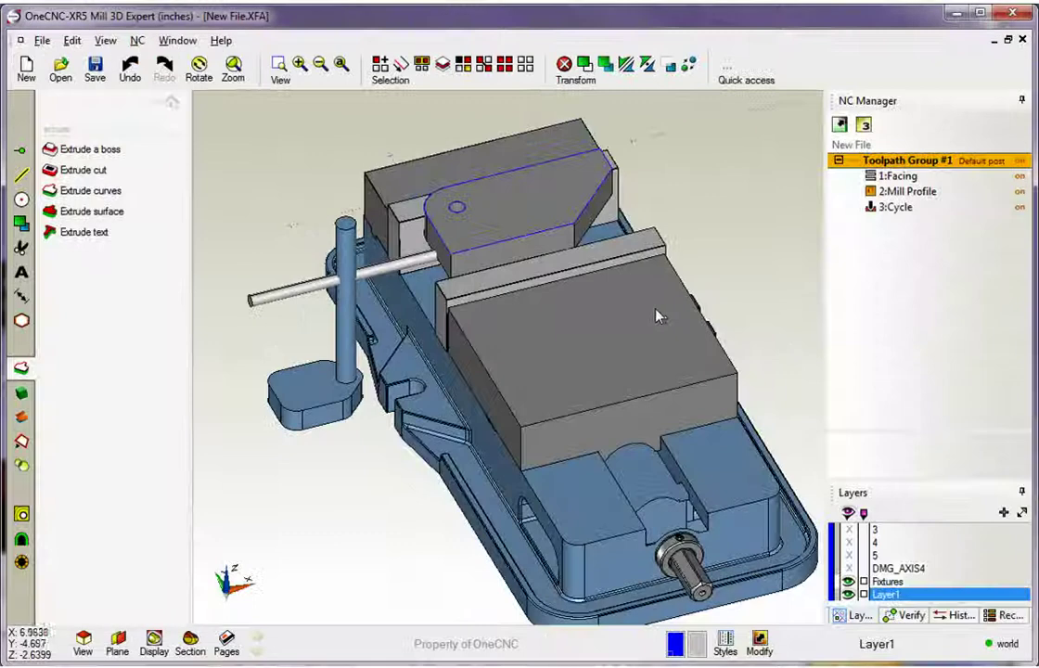
pyautogui.moveTo(659, 314); pyautogui.dragTo(491, 261)
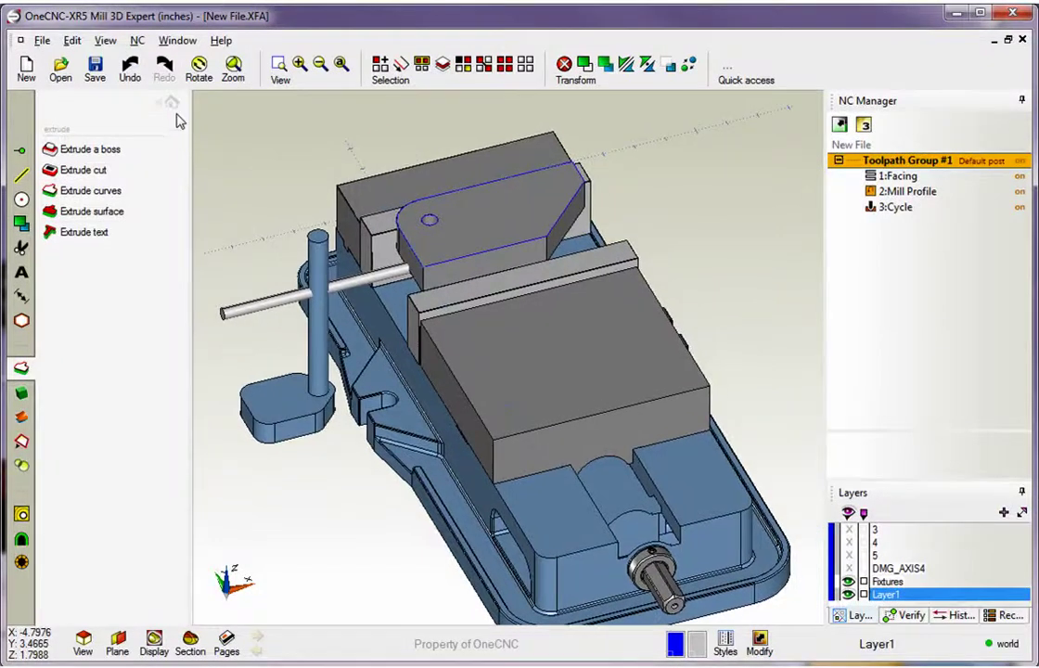